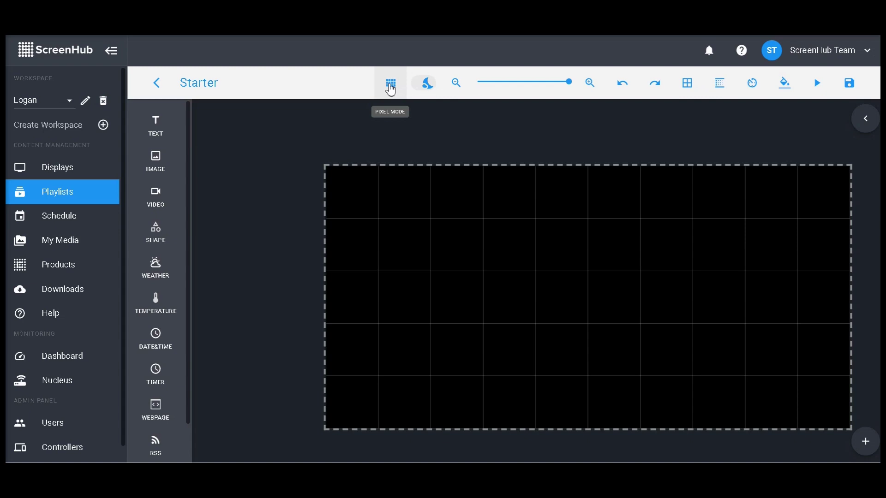
# - Toggle Dark Mode twice and nudge the zoom slider to shrink the canvas
pyautogui.click(431, 84)
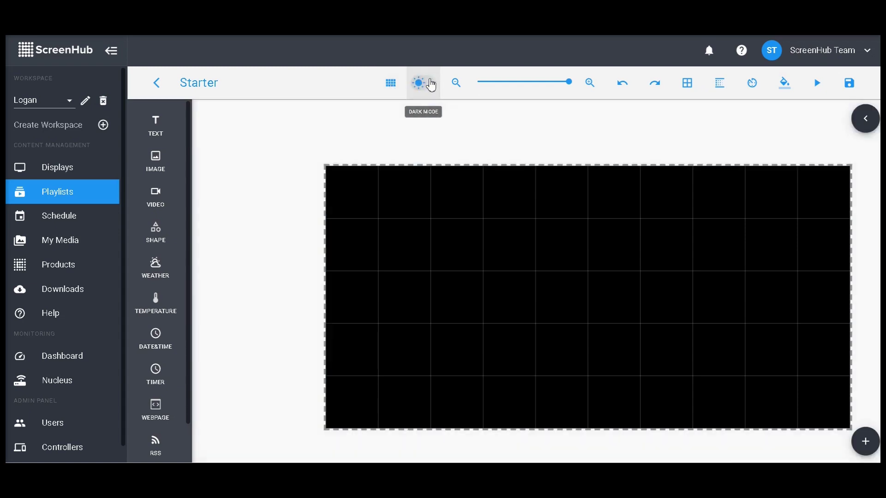
pyautogui.click(430, 85)
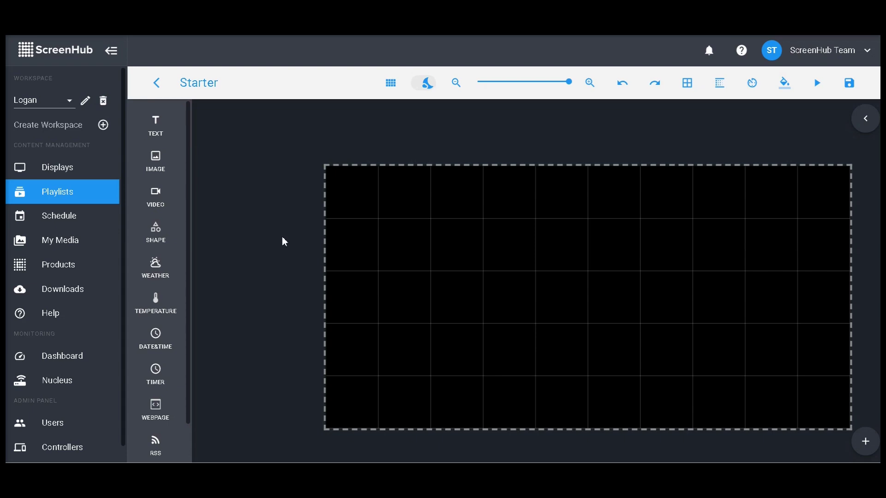
pyautogui.moveTo(570, 88)
pyautogui.mouseDown()
pyautogui.moveTo(506, 88)
pyautogui.moveTo(570, 88)
pyautogui.mouseUp()
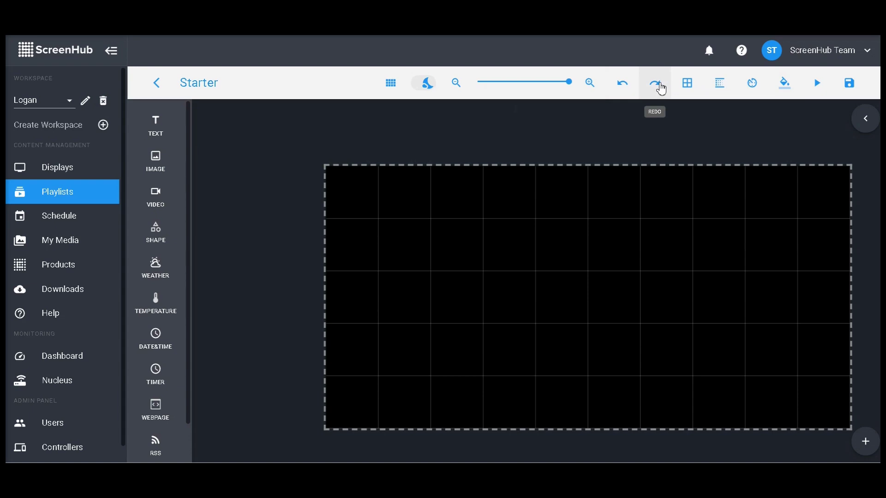
# - Turn the canvas grid off and back on, then open the slide transition effects list
pyautogui.click(689, 92)
pyautogui.click(689, 92)
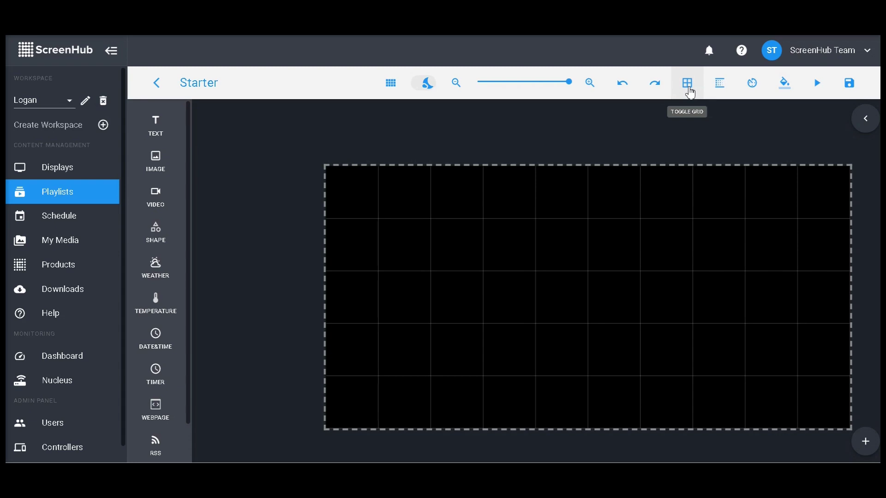
pyautogui.click(718, 90)
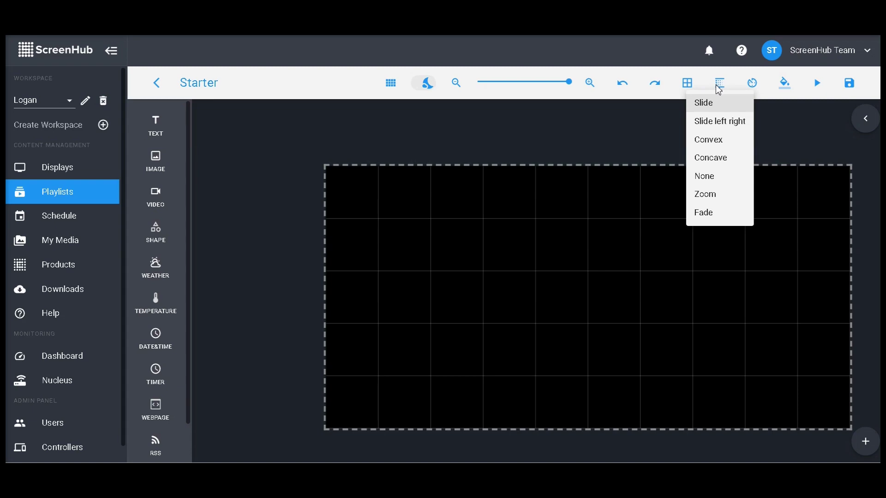
# - Close the transitions list and check the slide's 10-second duration, leaving it unchanged
pyautogui.click(754, 88)
pyautogui.click(754, 88)
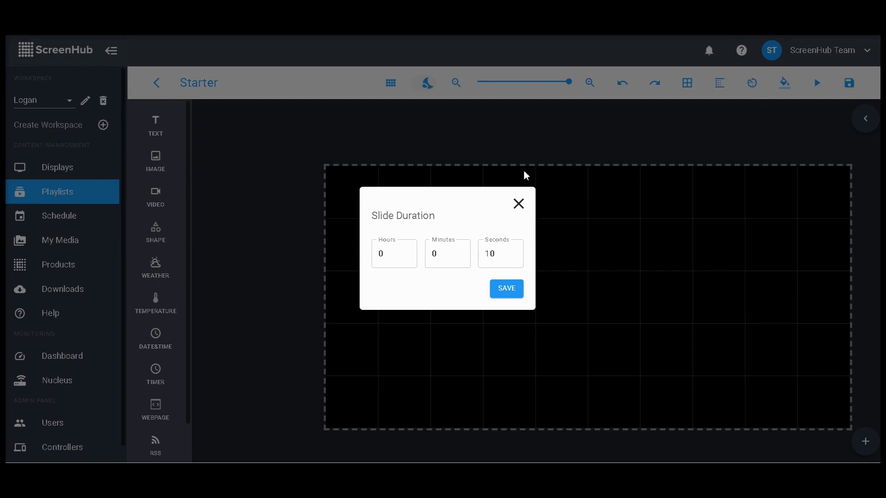
pyautogui.click(519, 204)
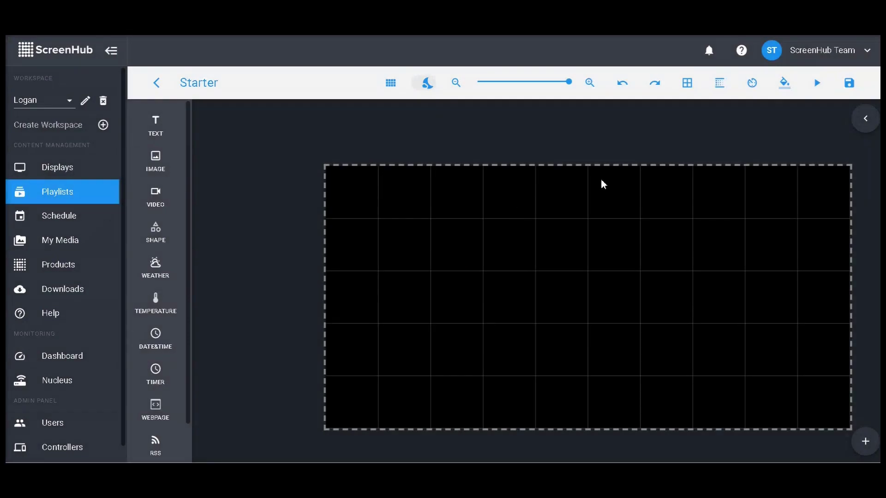
# - Set the slide background to red E44C4C, copy its hex value, and switch to Gradient
pyautogui.click(782, 85)
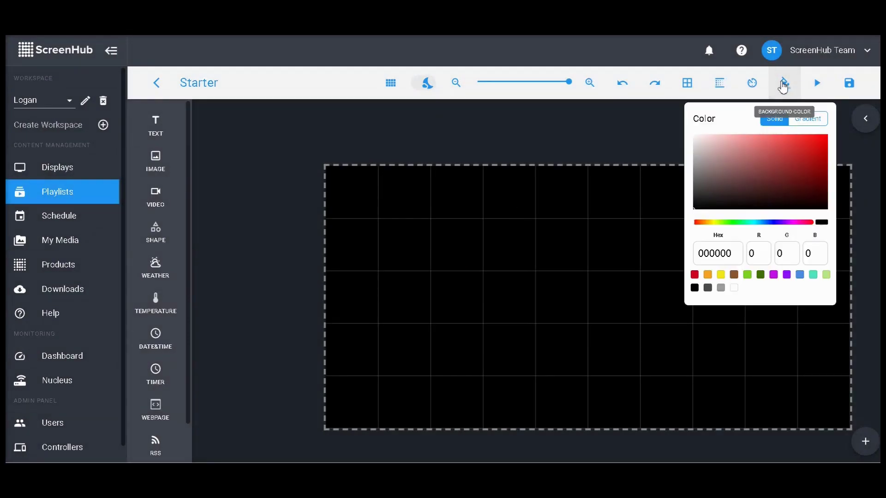
pyautogui.click(783, 142)
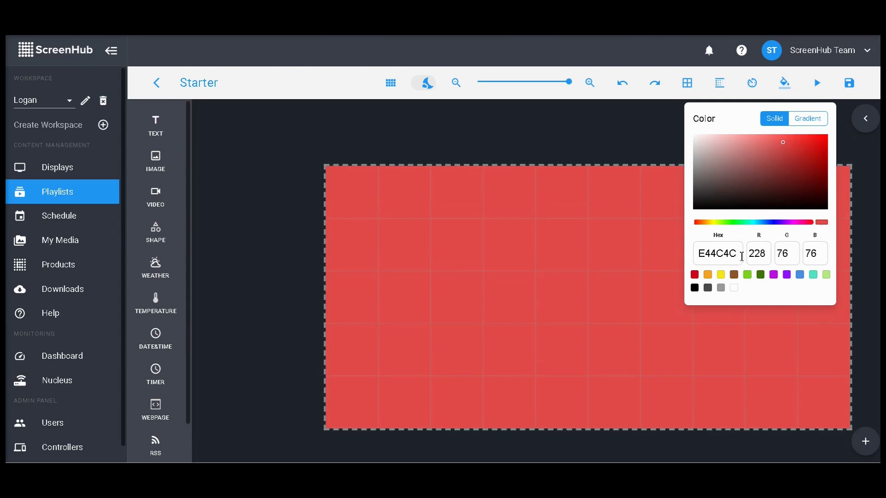
pyautogui.moveTo(737, 253); pyautogui.dragTo(698, 253)
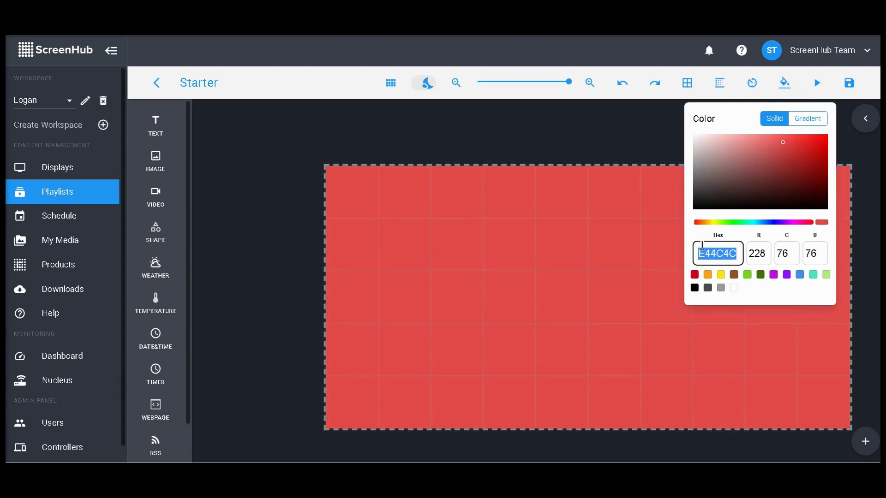
pyautogui.rightClick(711, 257)
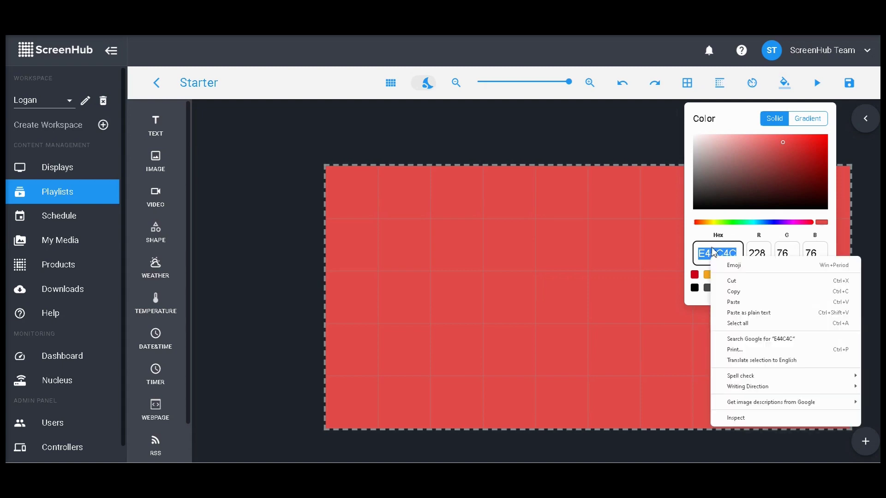
pyautogui.click(737, 292)
pyautogui.click(807, 121)
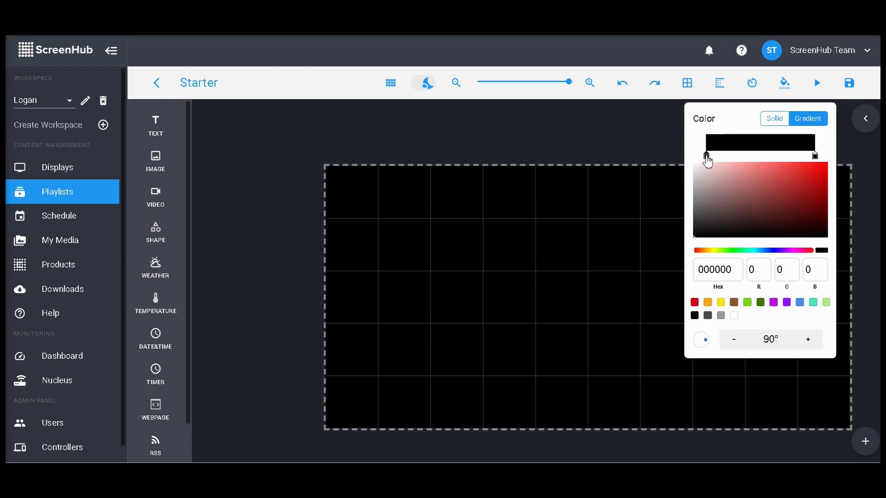
# - Make the left gradient stop red by pasting hex E44C4C
pyautogui.click(795, 181)
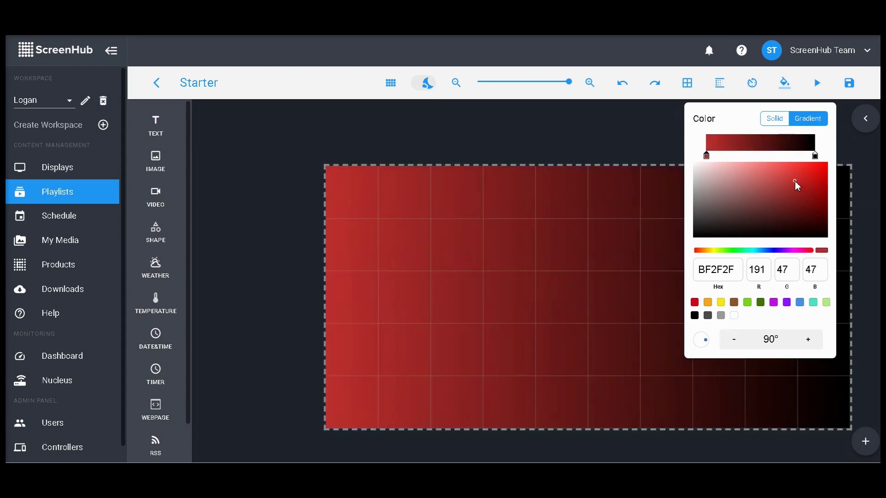
pyautogui.doubleClick(717, 270)
pyautogui.rightClick(715, 267)
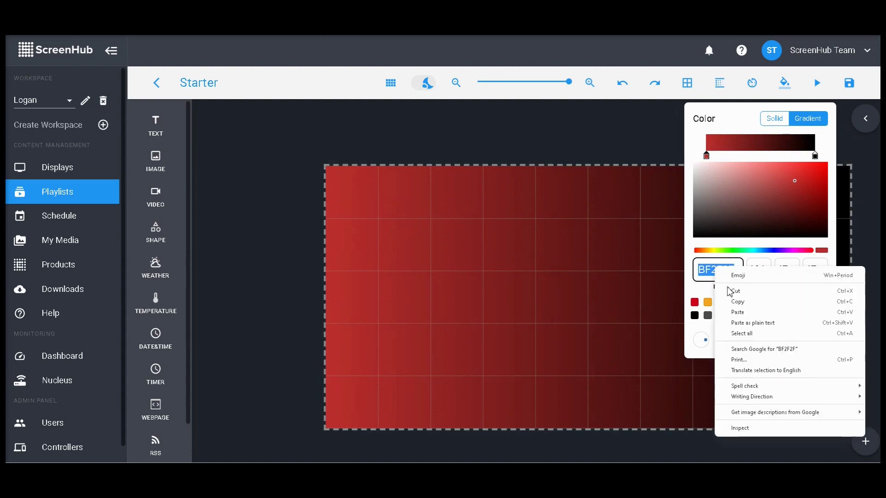
pyautogui.click(738, 312)
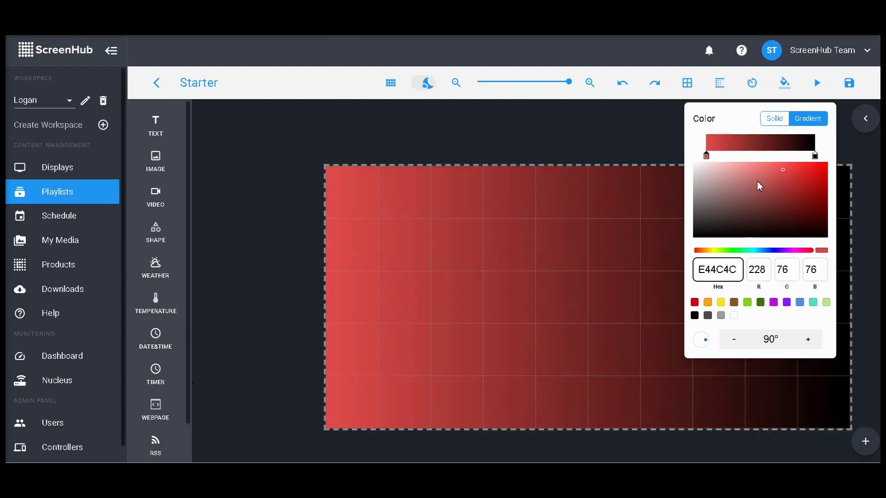
# - Set the right stop to blue 0EACD9 and add a yellow D9CE0E middle stop
pyautogui.click(815, 156)
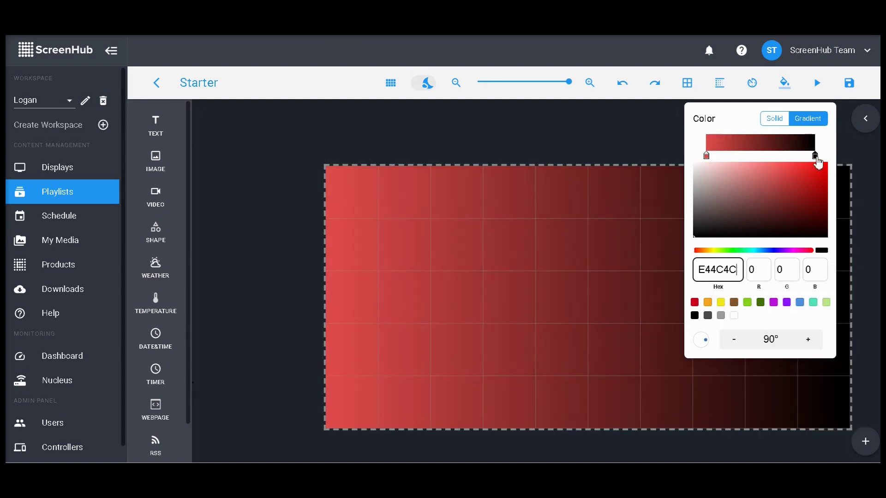
pyautogui.click(759, 251)
pyautogui.click(790, 186)
pyautogui.moveTo(813, 181); pyautogui.dragTo(819, 174)
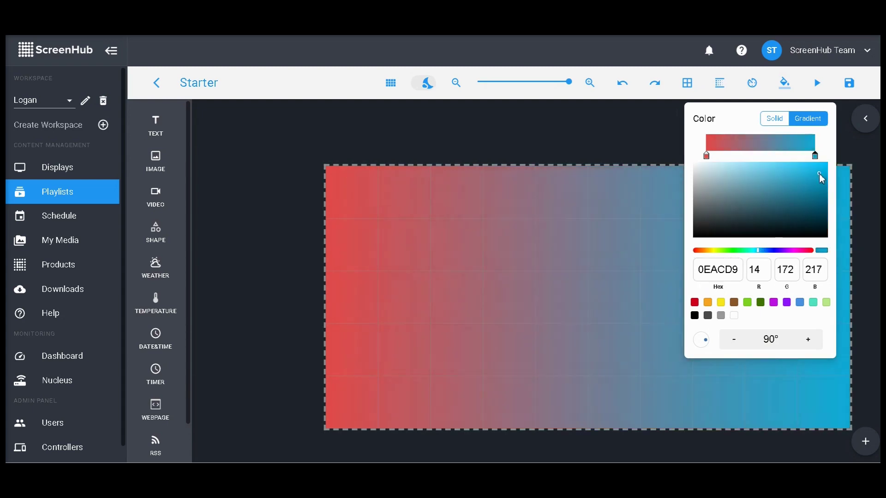
pyautogui.click(761, 156)
pyautogui.click(712, 251)
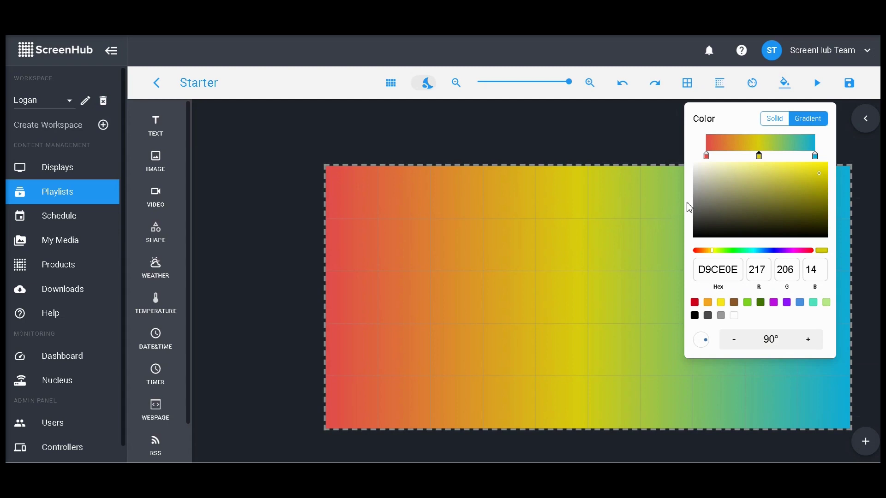
# - Move the yellow stop to the right, set the gradient angle to 195°, and close the colour panel
pyautogui.moveTo(759, 156); pyautogui.dragTo(813, 158)
pyautogui.moveTo(704, 338); pyautogui.dragTo(700, 351)
pyautogui.click(809, 342)
pyautogui.click(809, 342)
pyautogui.click(809, 343)
pyautogui.click(735, 342)
pyautogui.click(735, 342)
pyautogui.click(736, 342)
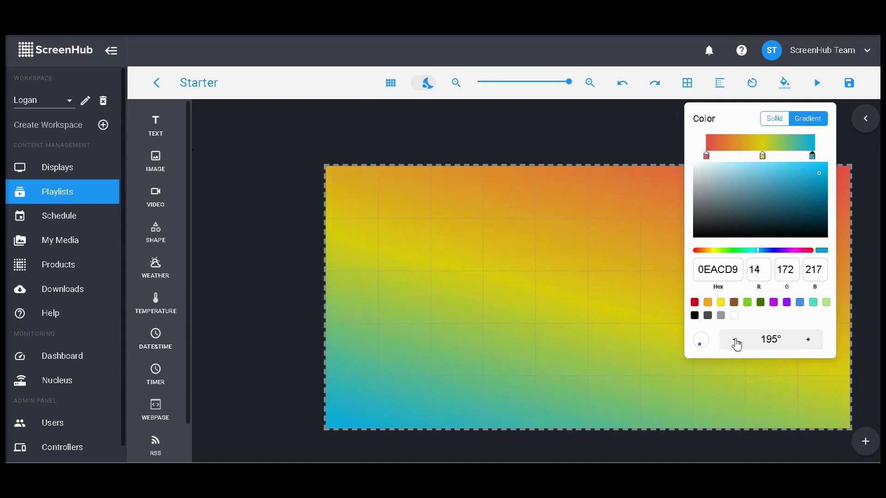
pyautogui.click(630, 152)
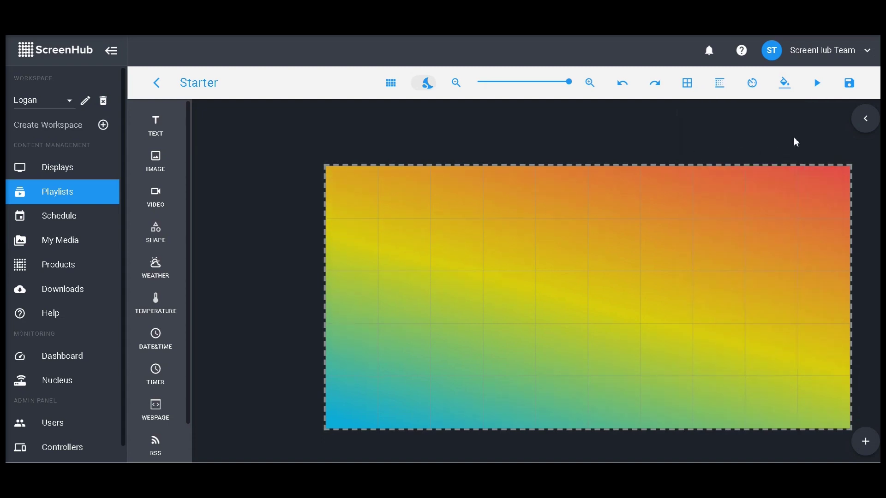
# - Play the full-screen slide preview, close it, and save the Starter presentation
pyautogui.click(816, 83)
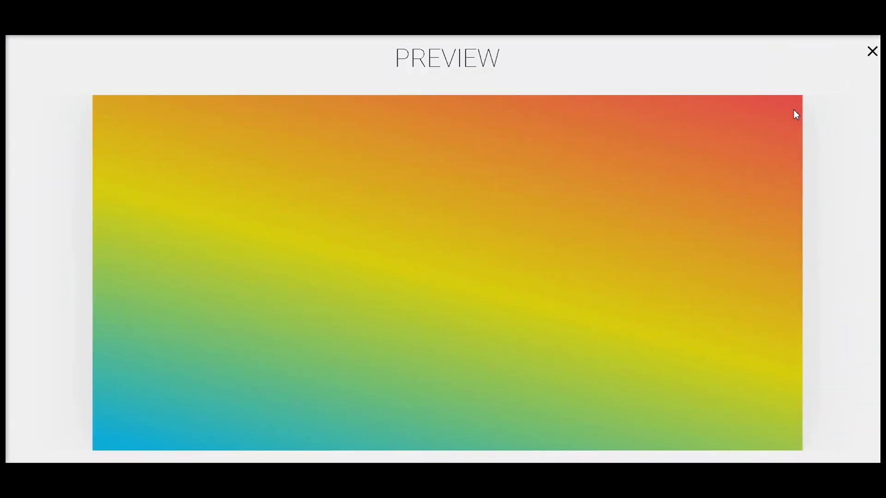
pyautogui.click(872, 52)
pyautogui.click(851, 86)
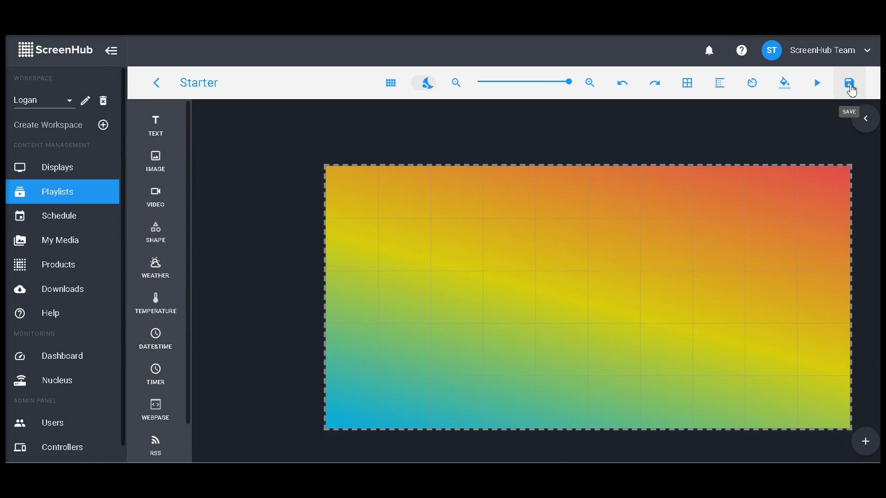
# - Open the slides panel beside the canvas, showing the single 10-second gradient slide
pyautogui.click(862, 122)
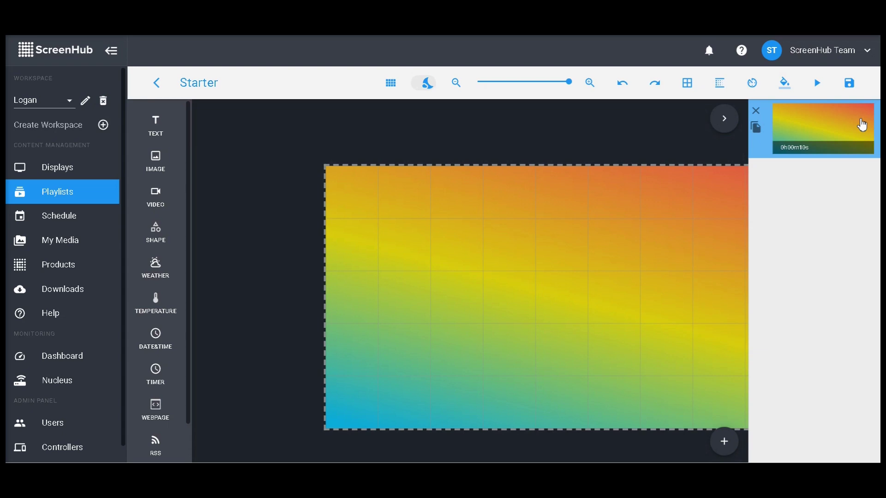
# - Add a new blank black slide and copy the gradient slide into the current playlist
pyautogui.click(726, 444)
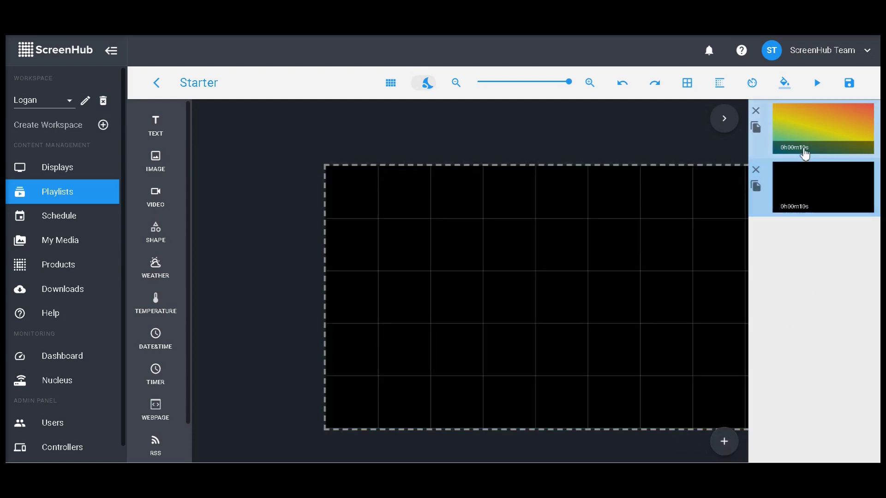
pyautogui.click(803, 174)
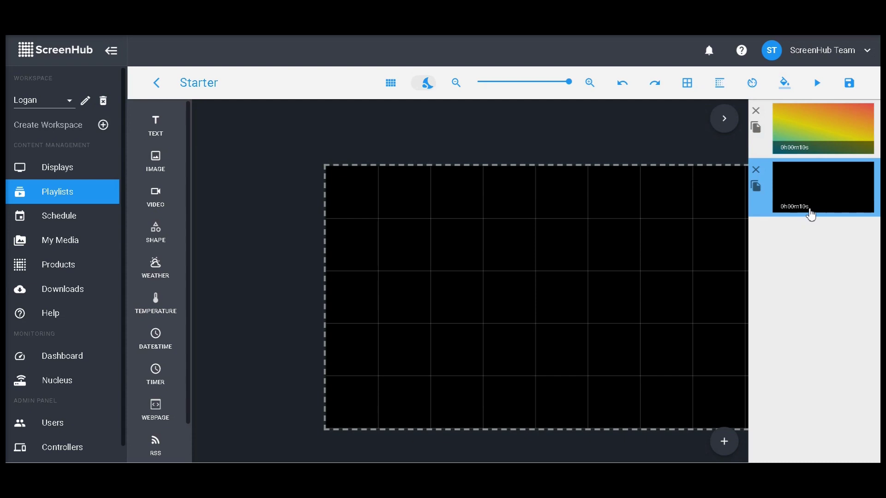
pyautogui.click(803, 125)
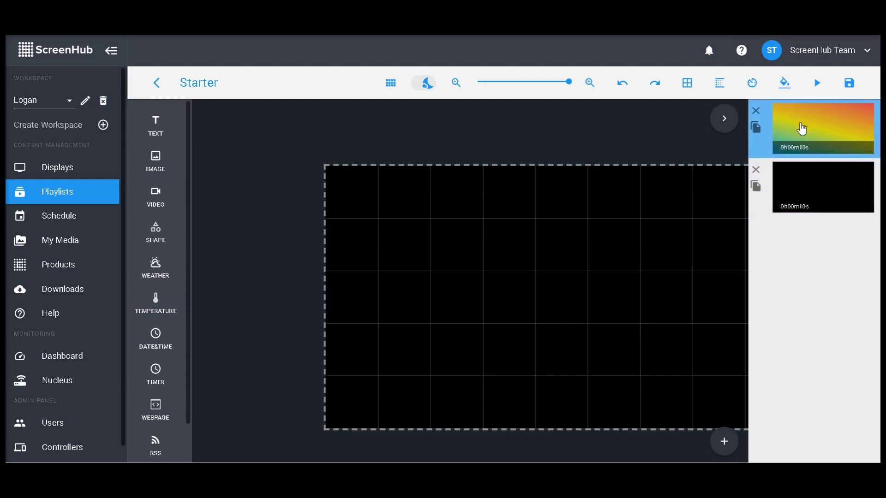
pyautogui.click(756, 129)
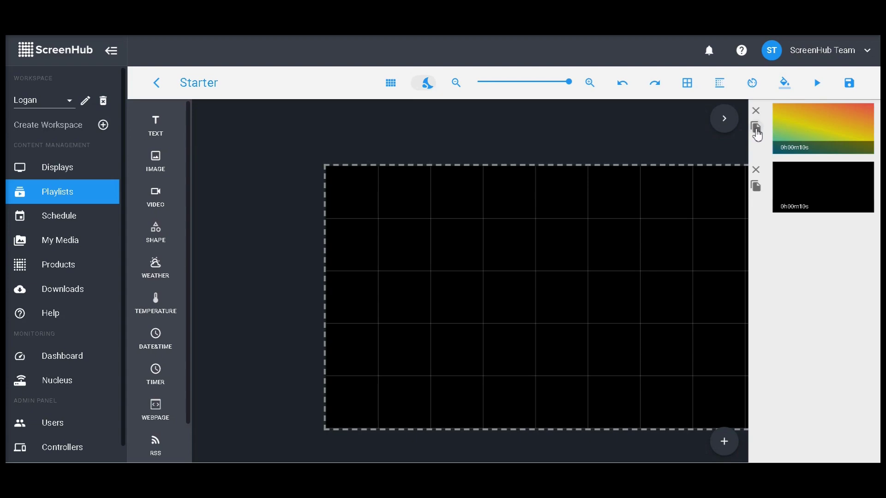
pyautogui.click(756, 131)
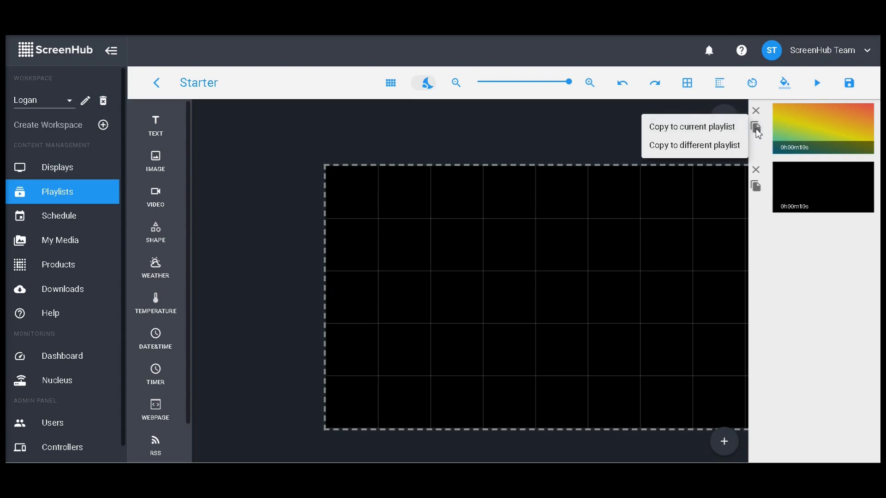
pyautogui.click(690, 127)
pyautogui.click(755, 129)
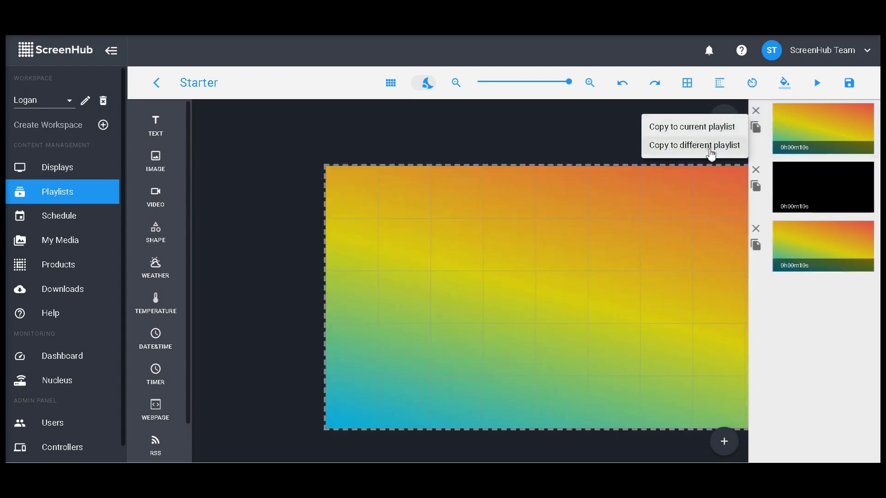
# - Cancel copying the slide to Playlist 2, then drag the gradient copy into second place
pyautogui.click(733, 146)
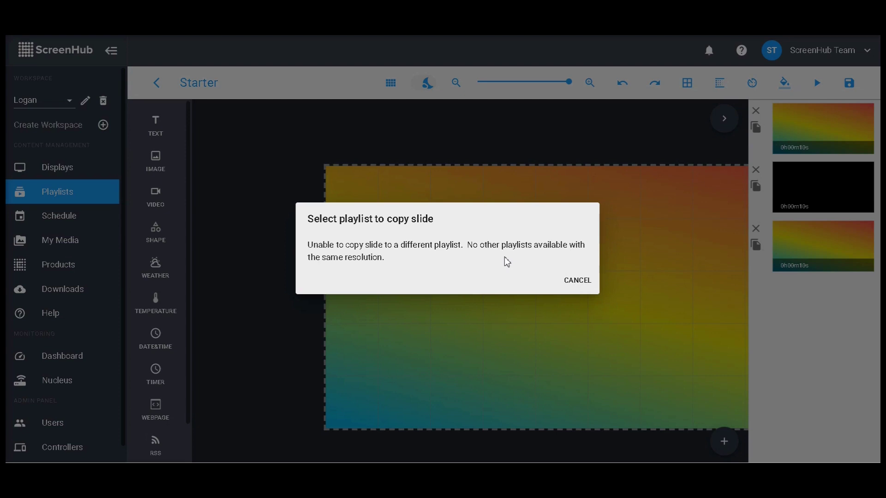
pyautogui.click(574, 281)
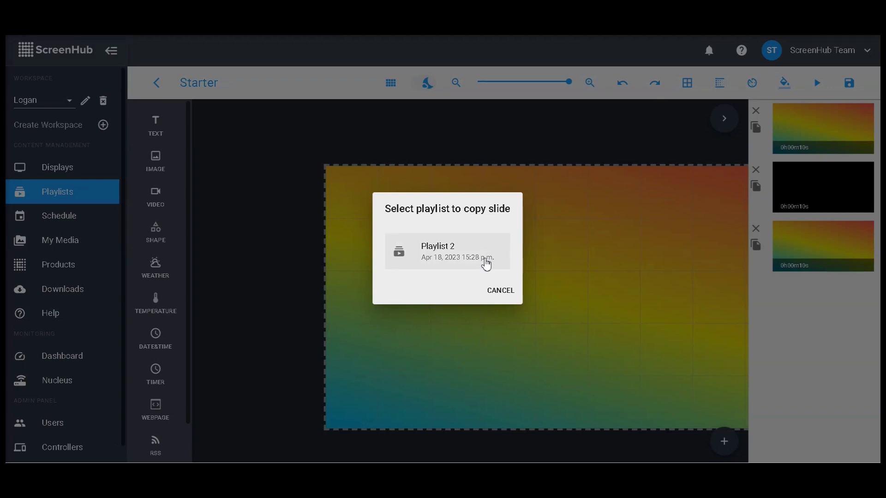
pyautogui.click(498, 290)
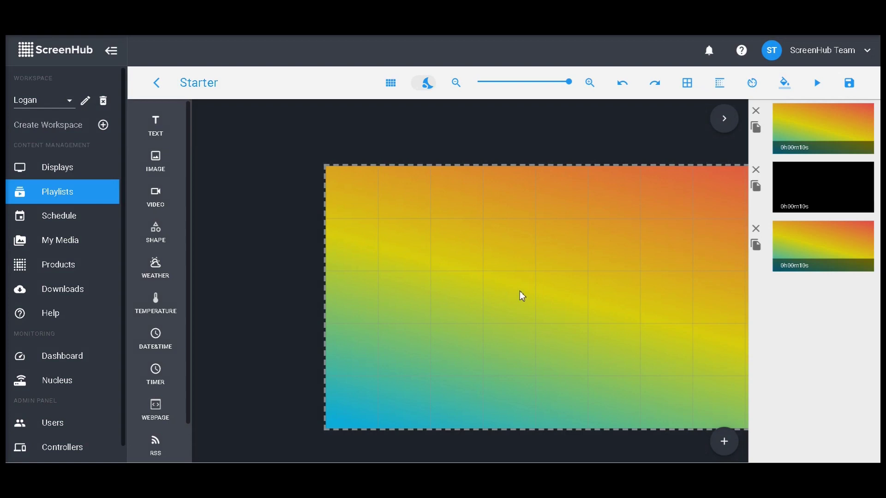
pyautogui.moveTo(824, 237); pyautogui.dragTo(821, 167)
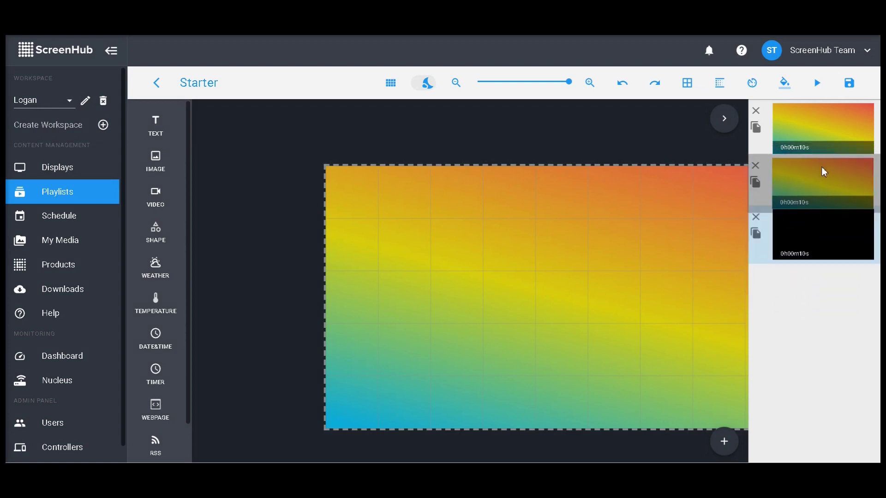